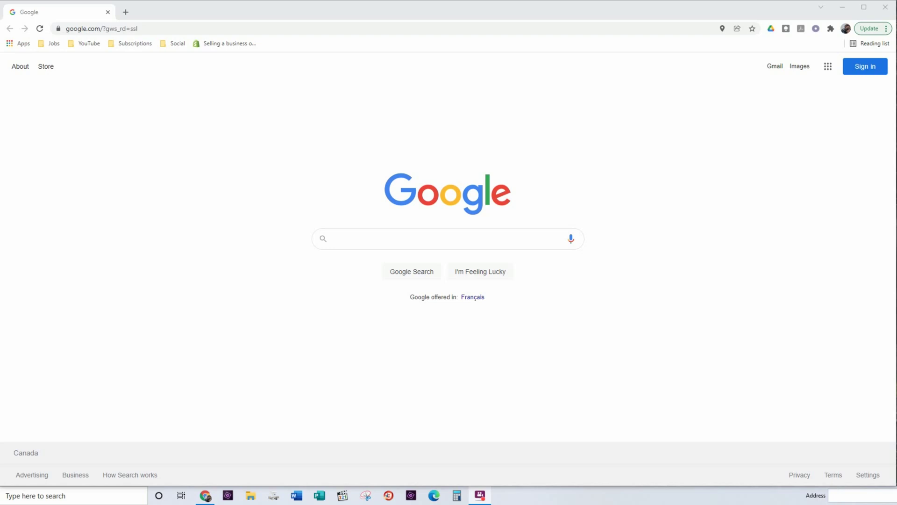
Load logarist.com in Google Chrome's address bar
click(272, 29)
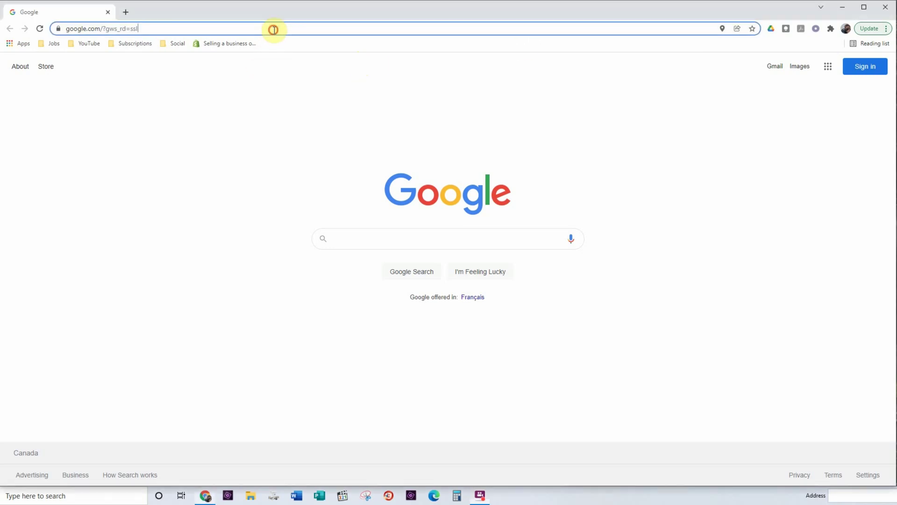
text(logaris)
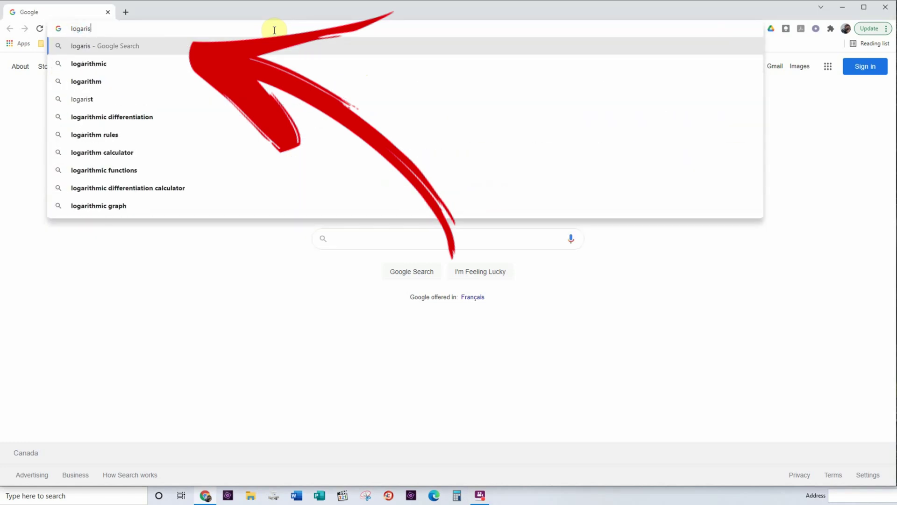
text(t.com)
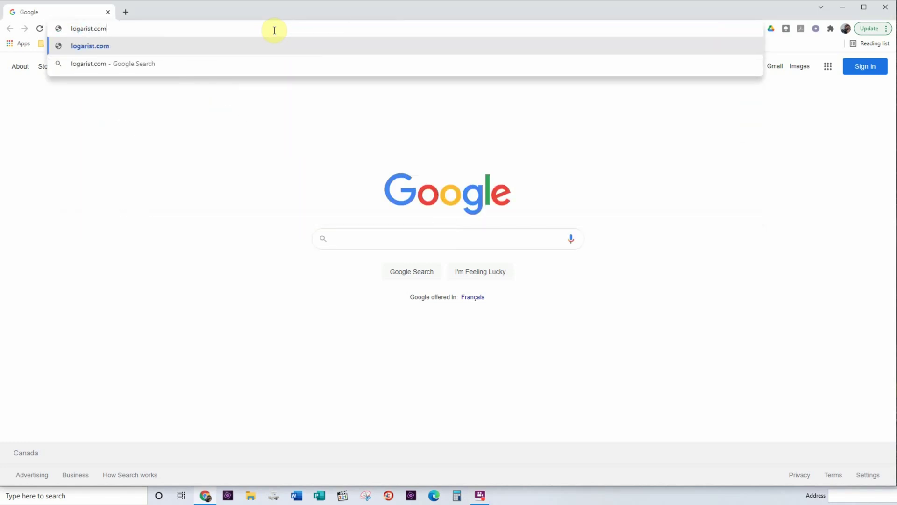
key(Return)
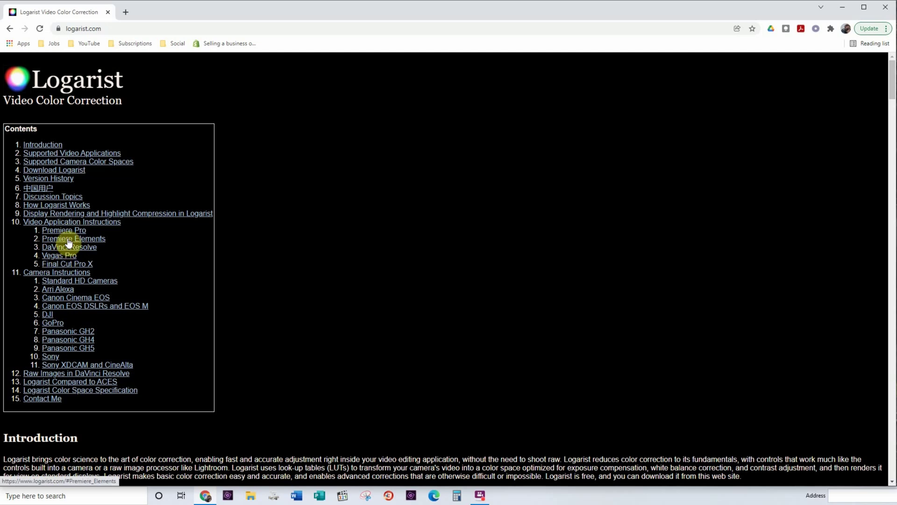
Jump to the Premiere Elements instructions and download the Windows Logarist package
click(69, 237)
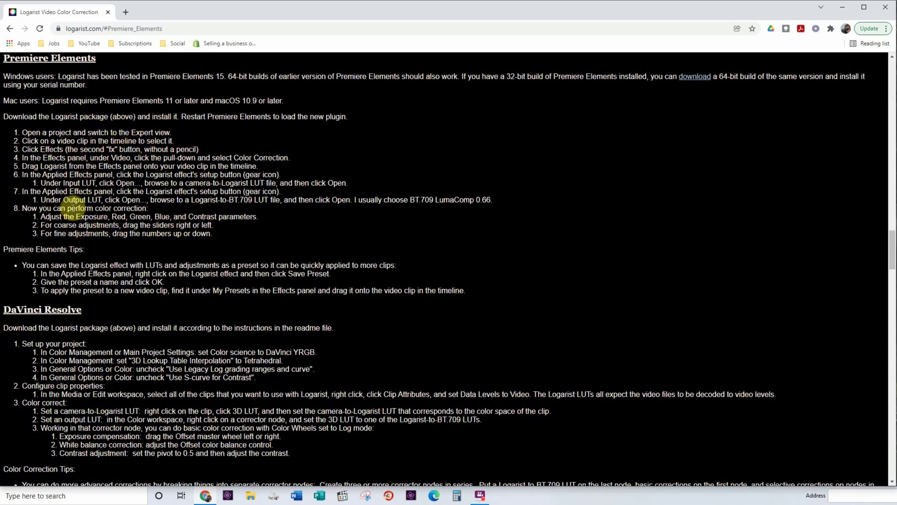
scroll(143, 214, up, 4)
scroll(145, 215, up, 15)
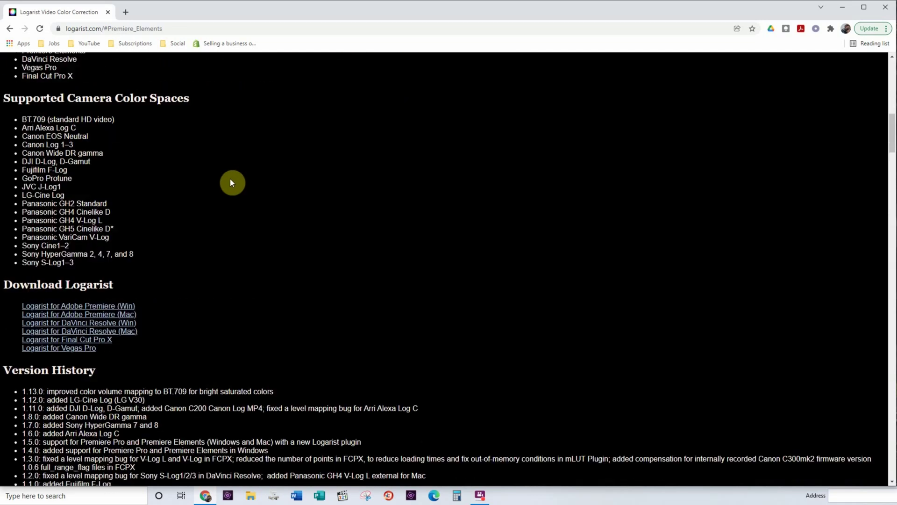
scroll(229, 179, down, 3)
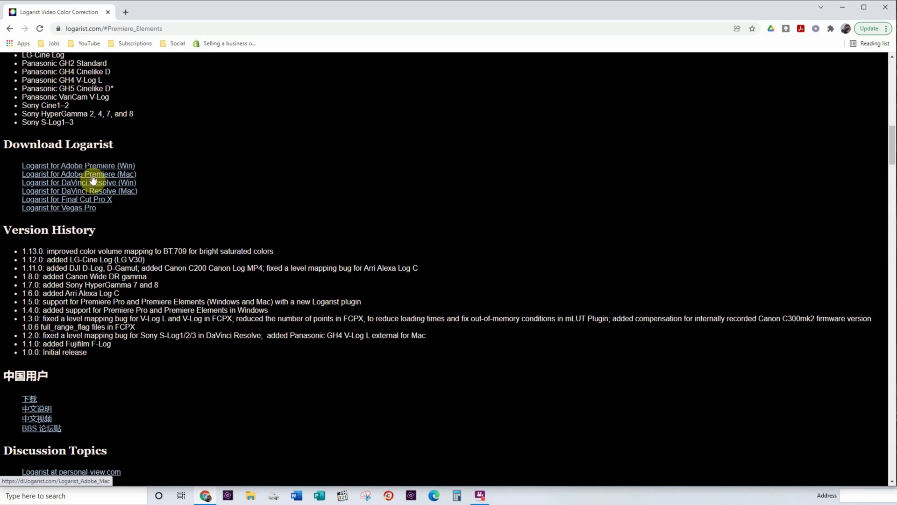
click(92, 176)
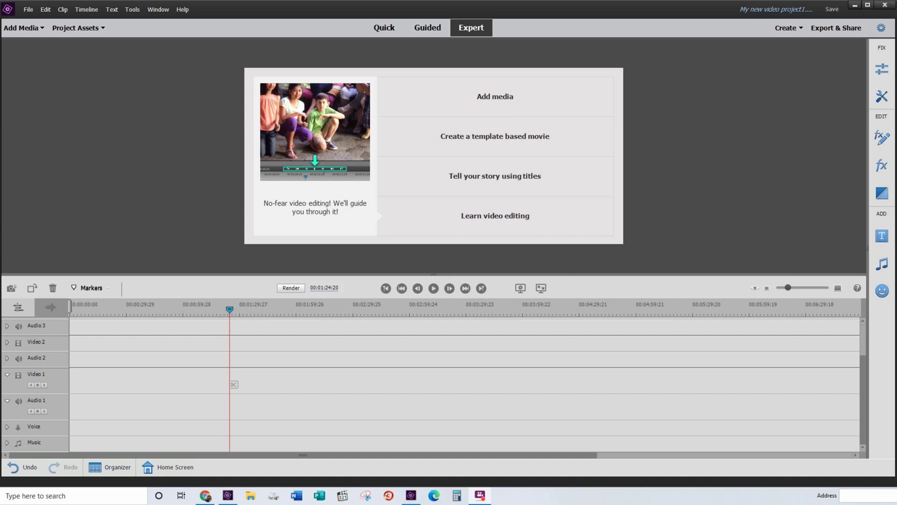
Open Project Assets to list the DJI_0182.MP4 and DJI_0004.MOV clips
click(87, 29)
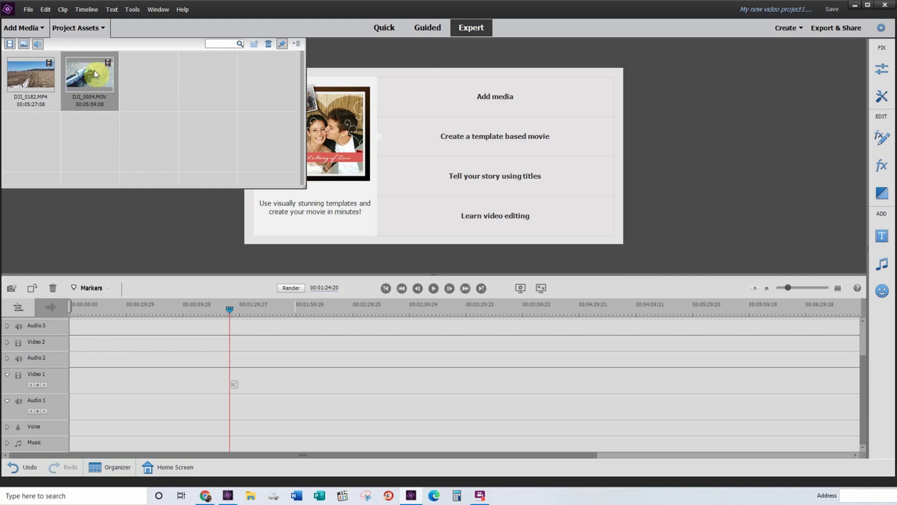
Place DJI_0004.MOV on Video 1 and apply the Logarist effect found by searching 'log'
drag(61, 382, 58, 405)
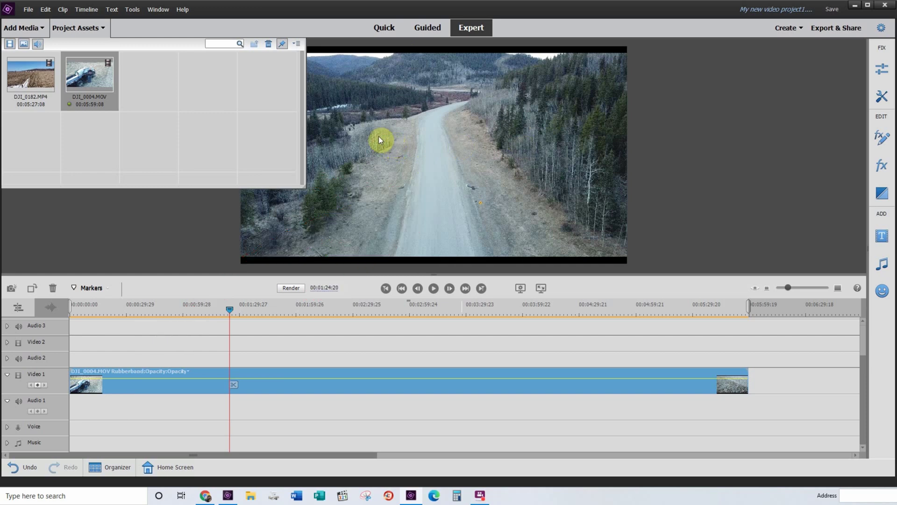
click(882, 166)
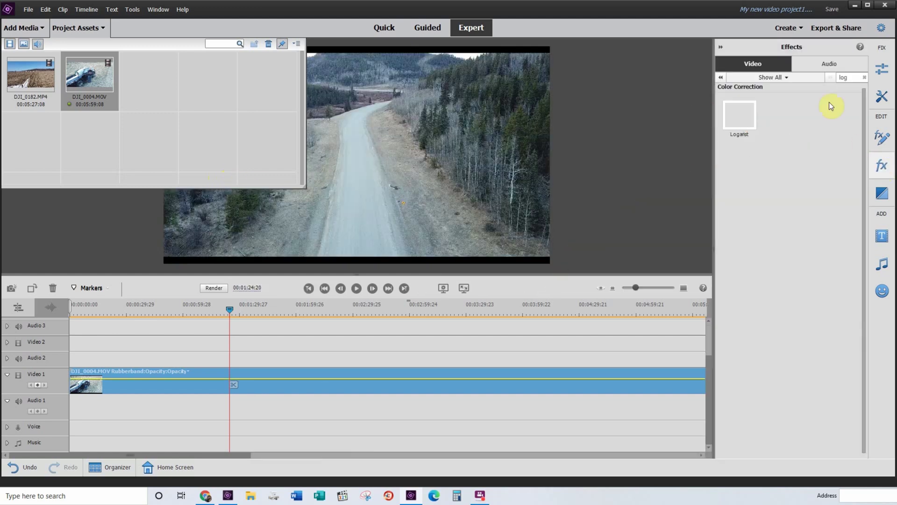
double_click(849, 78)
key(BackSpace)
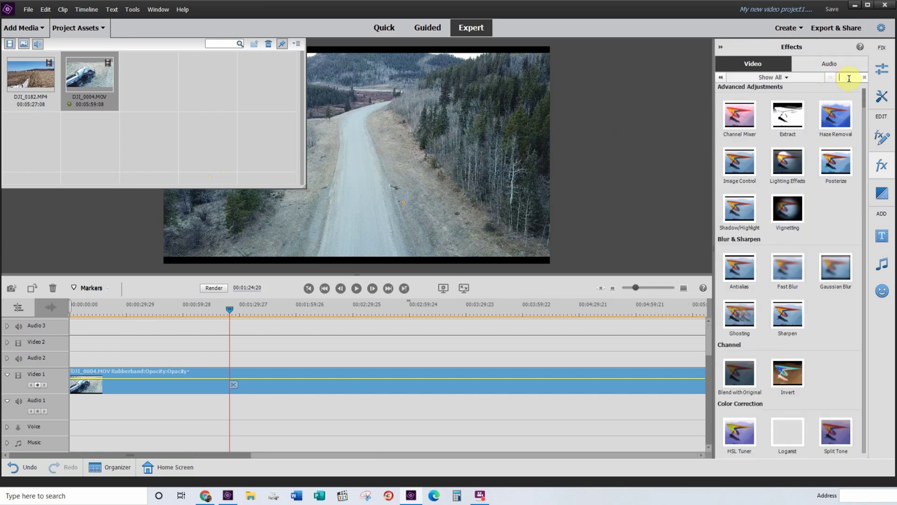
click(849, 76)
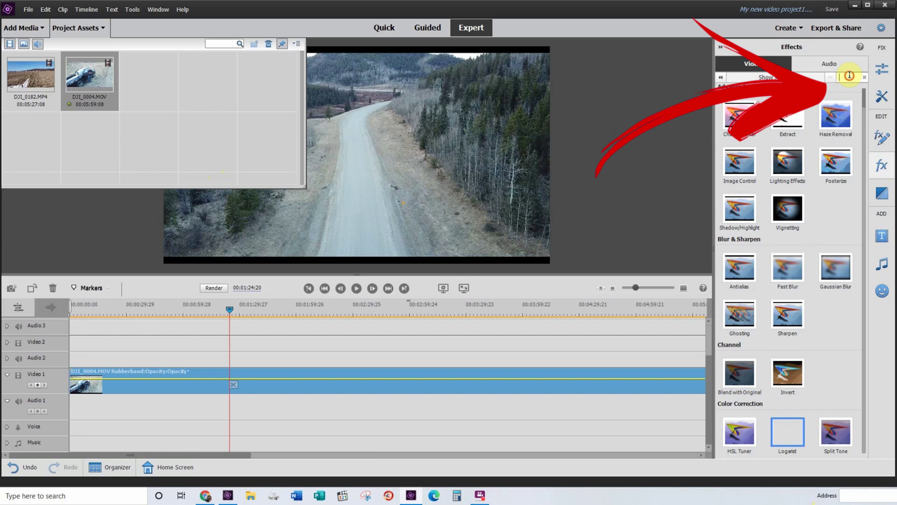
text(lo)
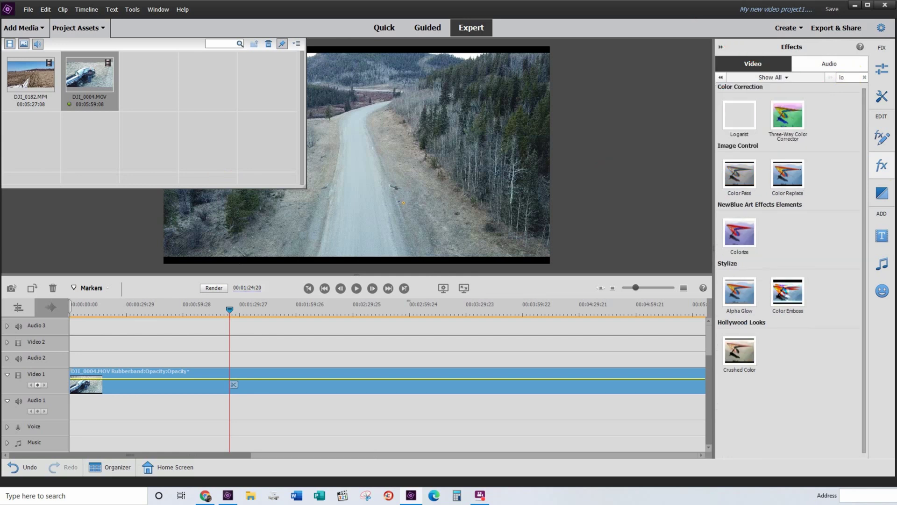
text(g)
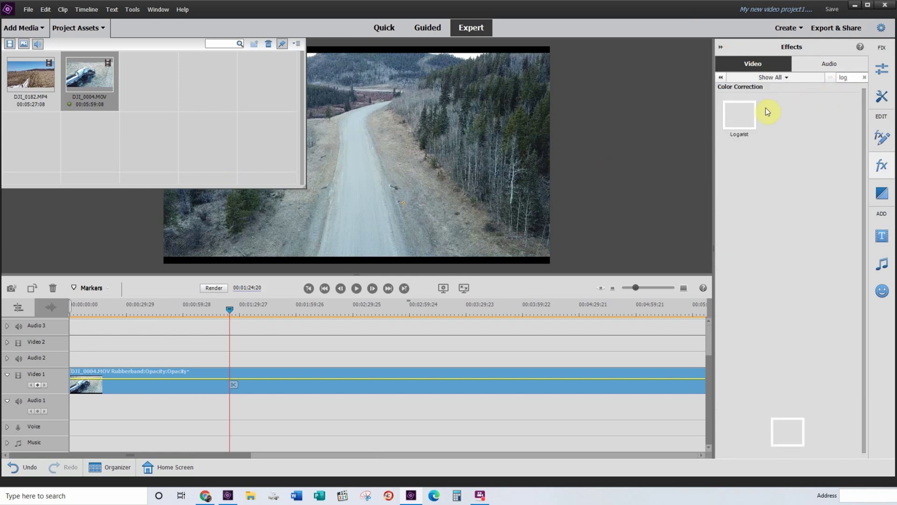
drag(745, 116, 128, 377)
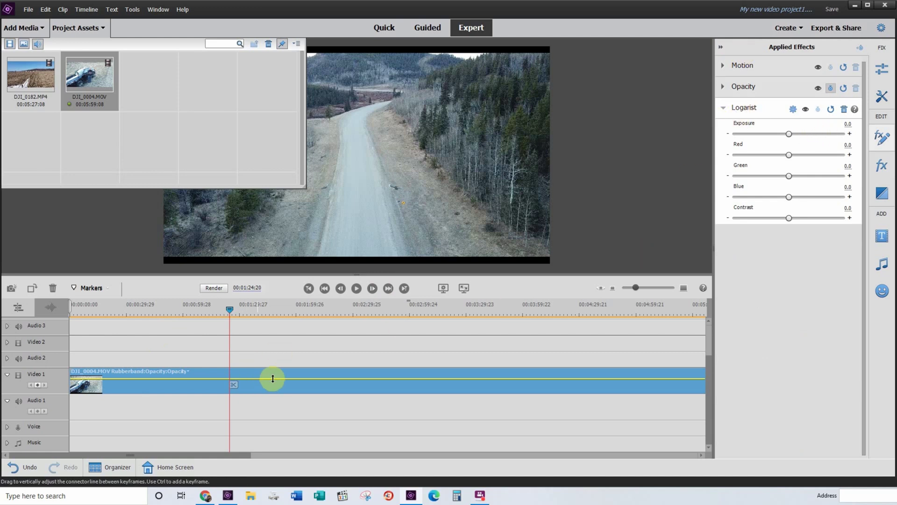
Load 'DJI D-Log, D-Gamut to Logarist.cube' from the LUTs DJI folder as Logarist's input LUT
click(793, 109)
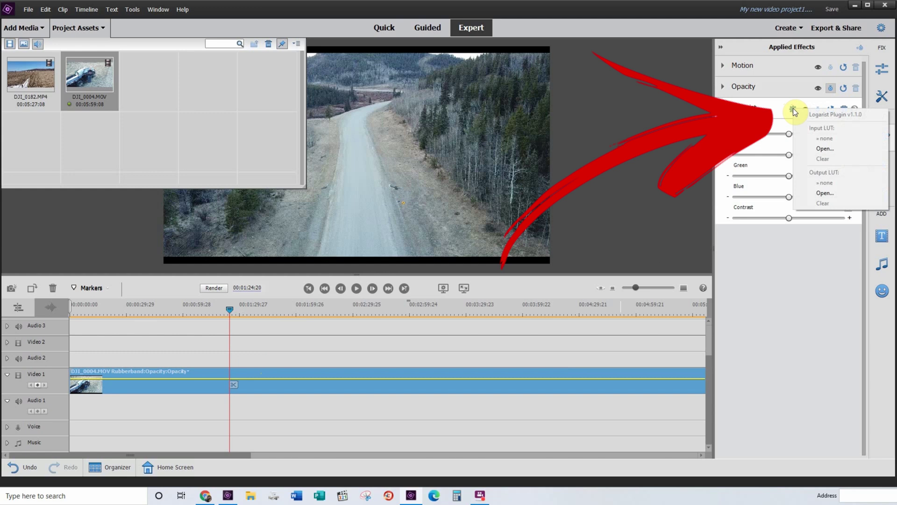
click(826, 149)
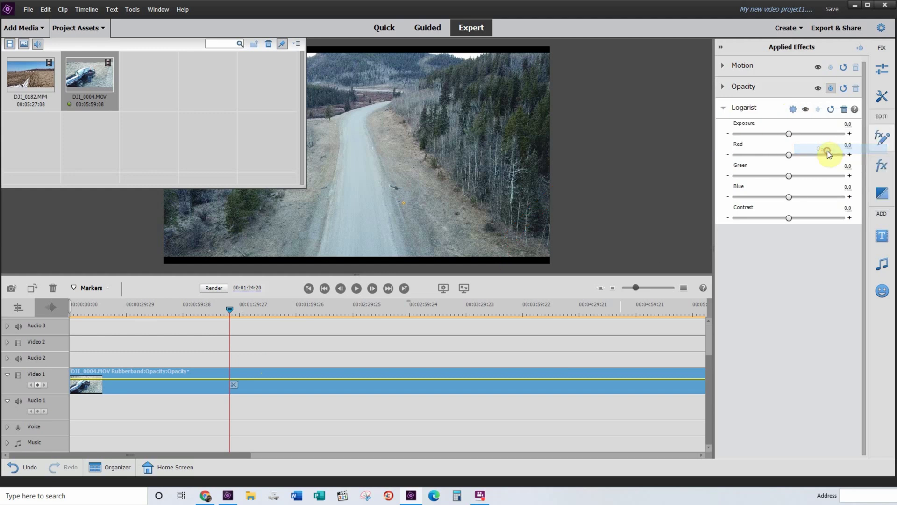
click(270, 24)
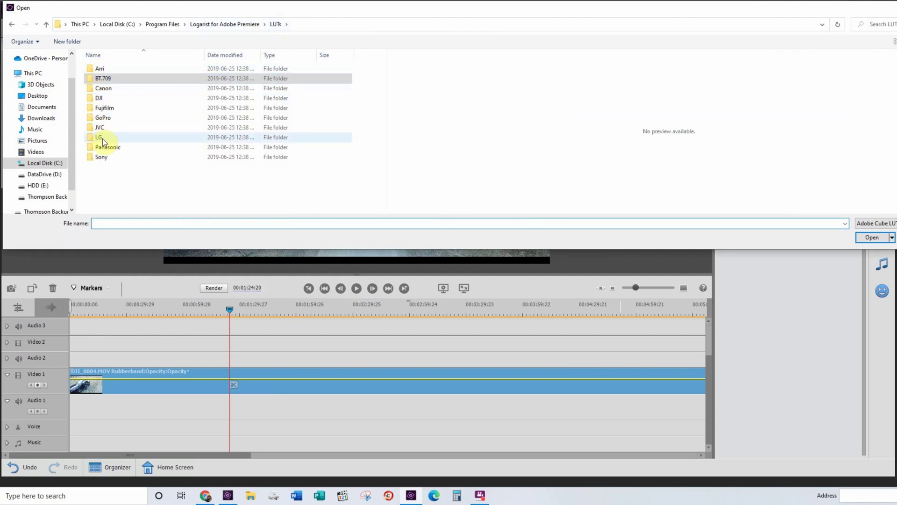
click(107, 89)
double_click(107, 90)
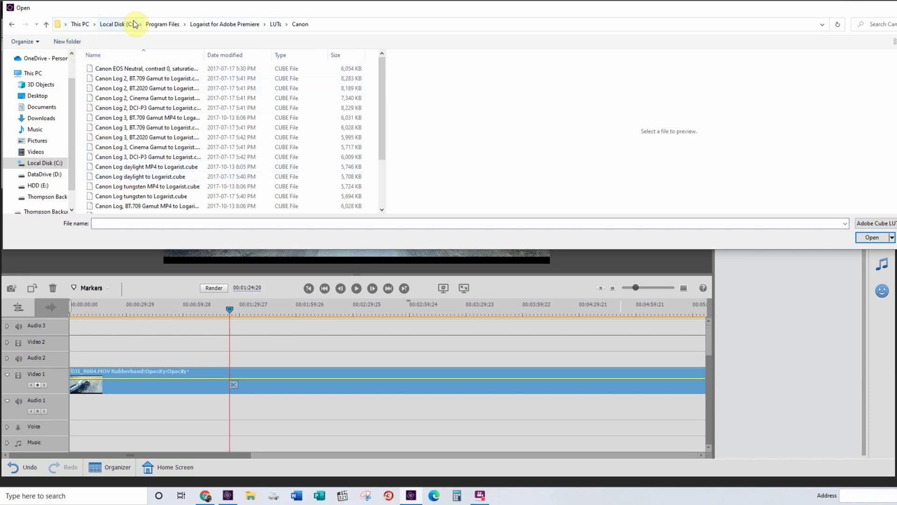
click(275, 26)
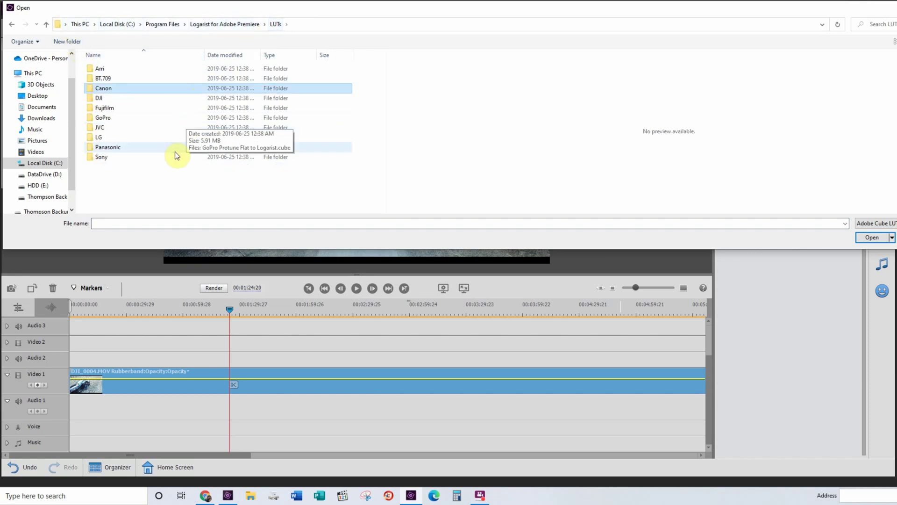
double_click(120, 156)
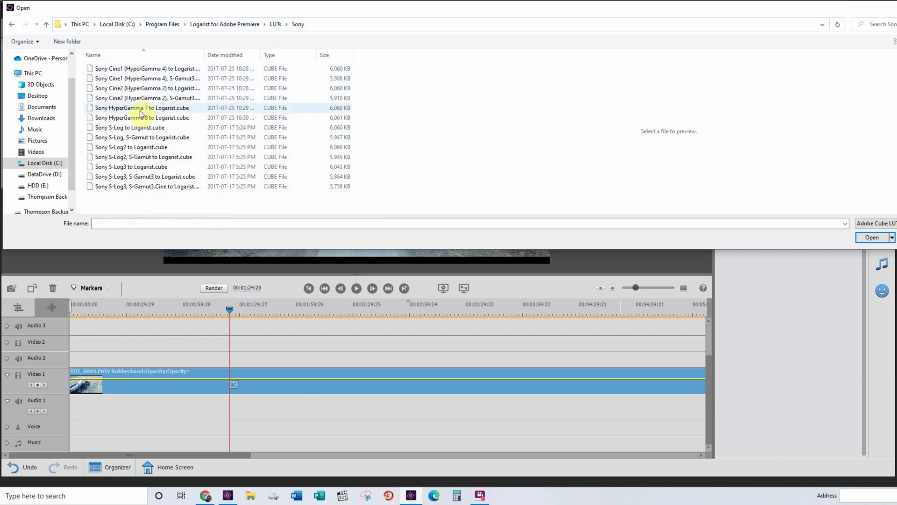
click(275, 25)
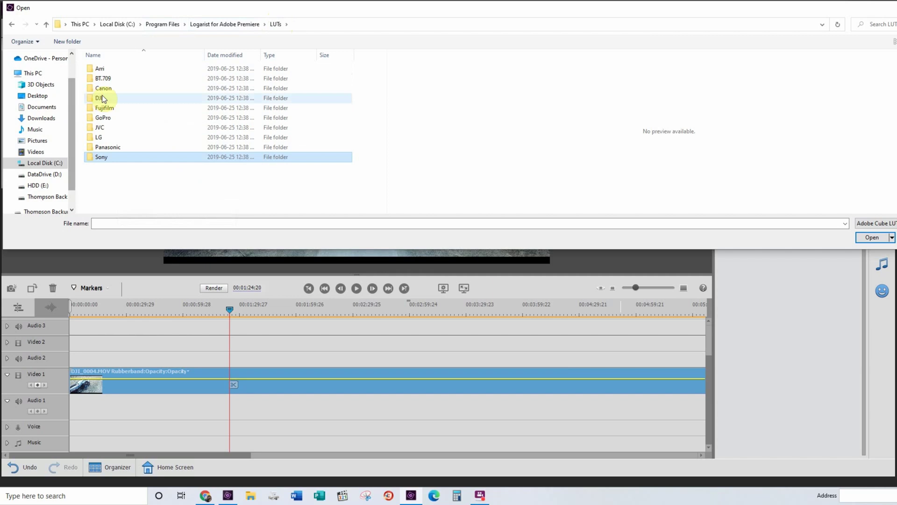
double_click(103, 94)
click(153, 68)
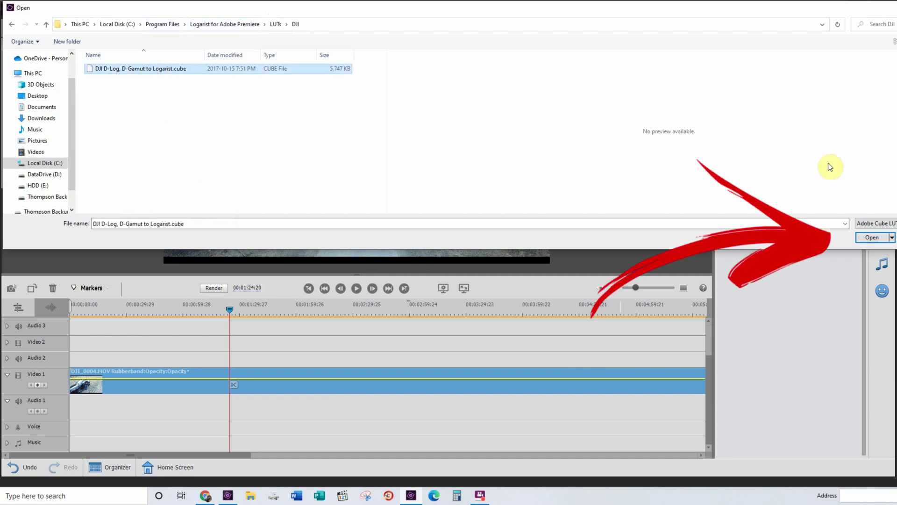
click(872, 237)
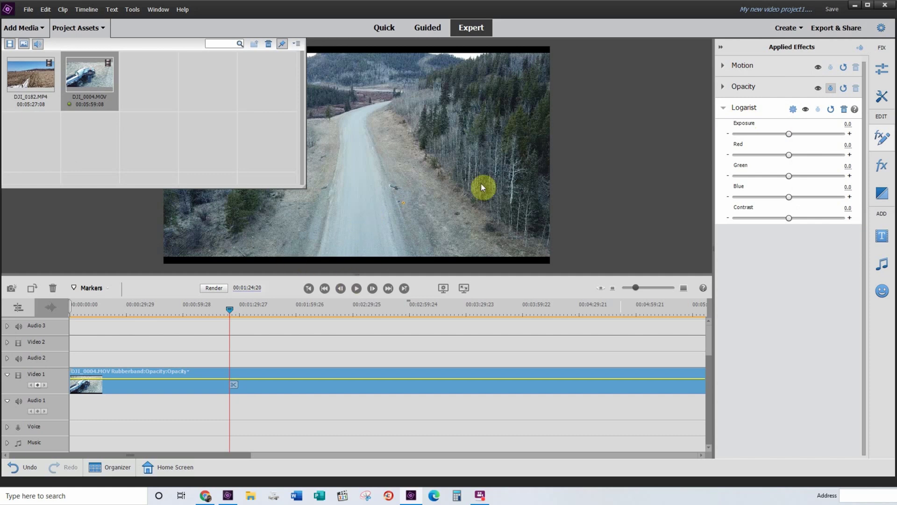
Load 'Logarist to BT.709.cube' from the LUTs BT.709 folder as the output LUT
click(794, 111)
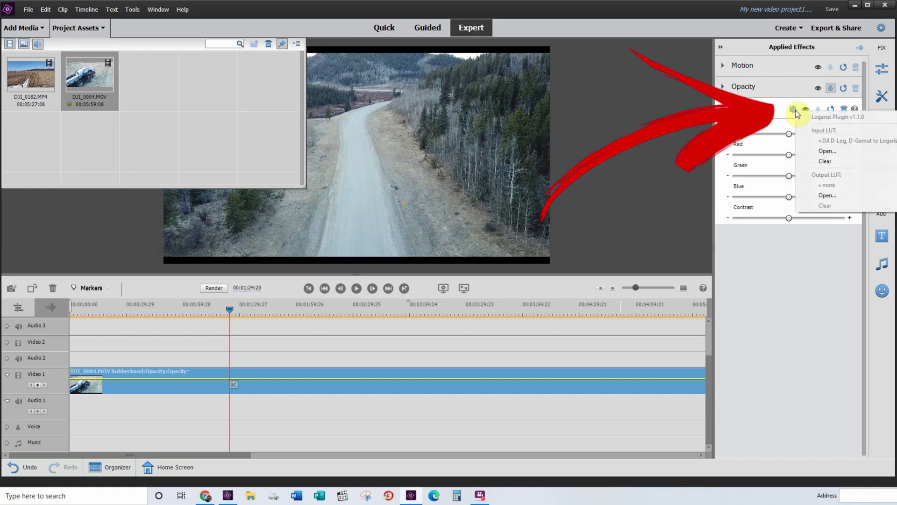
click(827, 197)
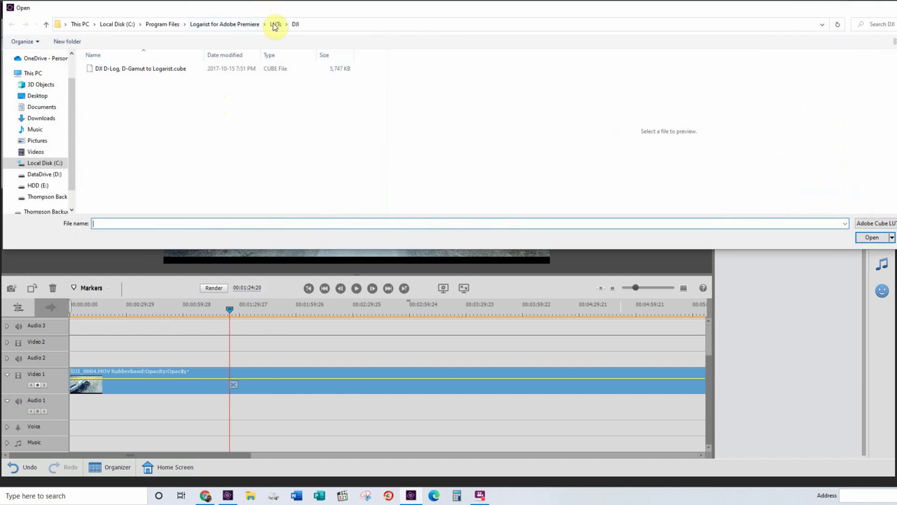
click(275, 24)
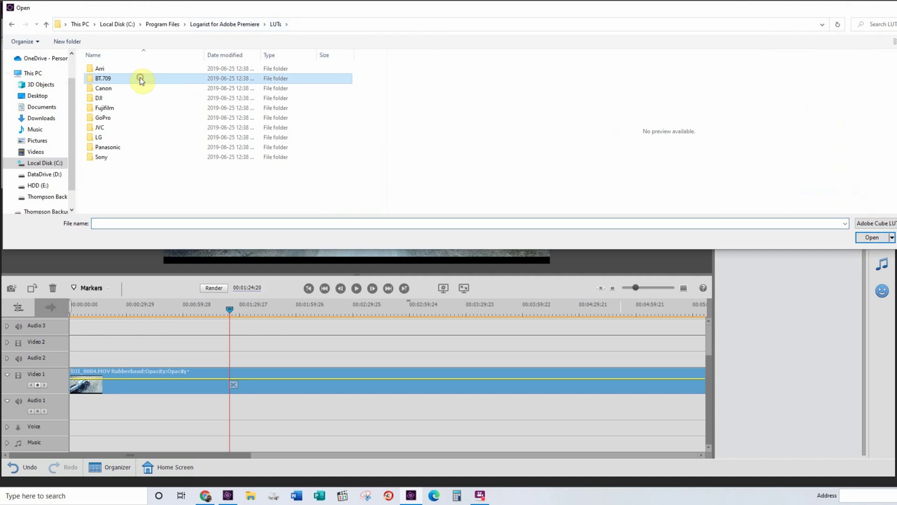
double_click(121, 78)
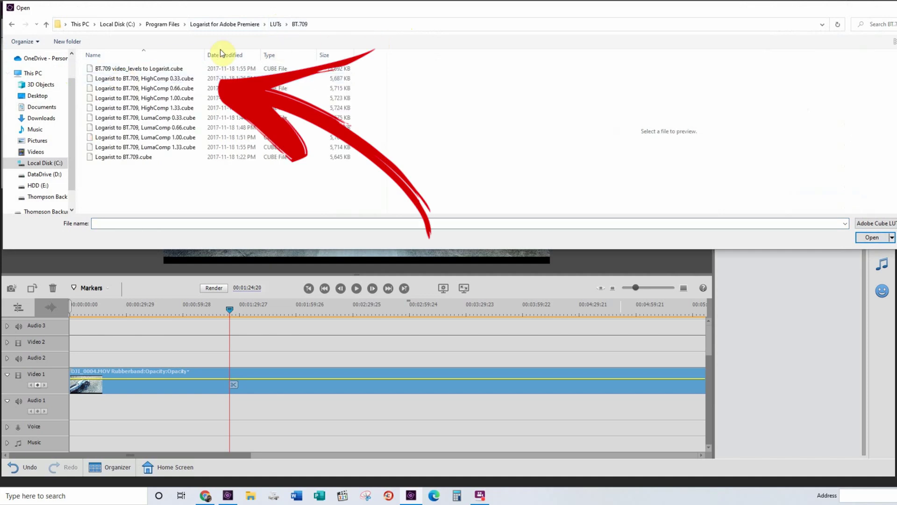
click(124, 157)
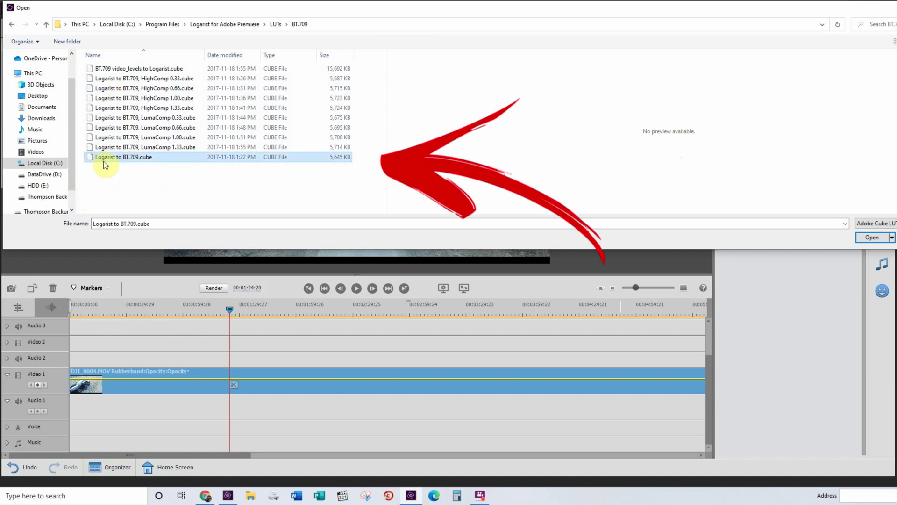
click(872, 237)
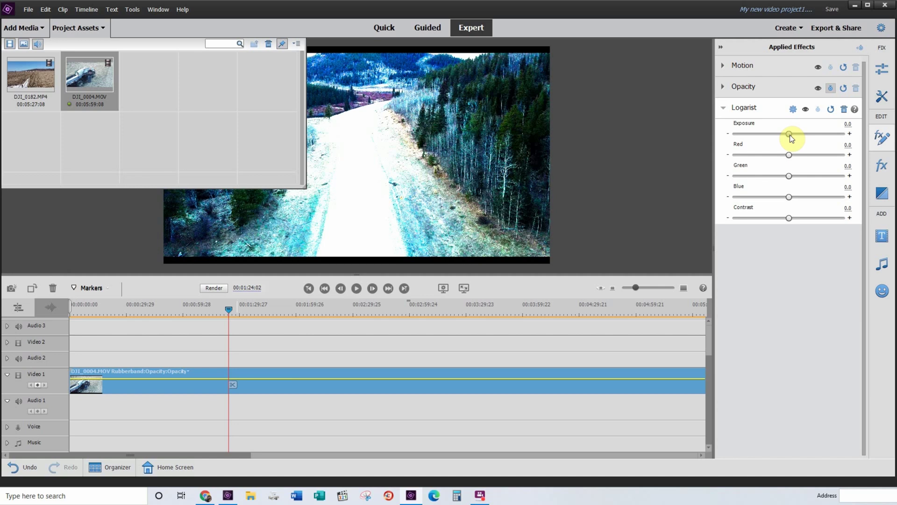
Drag Logarist Exposure down to -216 and Contrast down to -377
drag(790, 136, 752, 138)
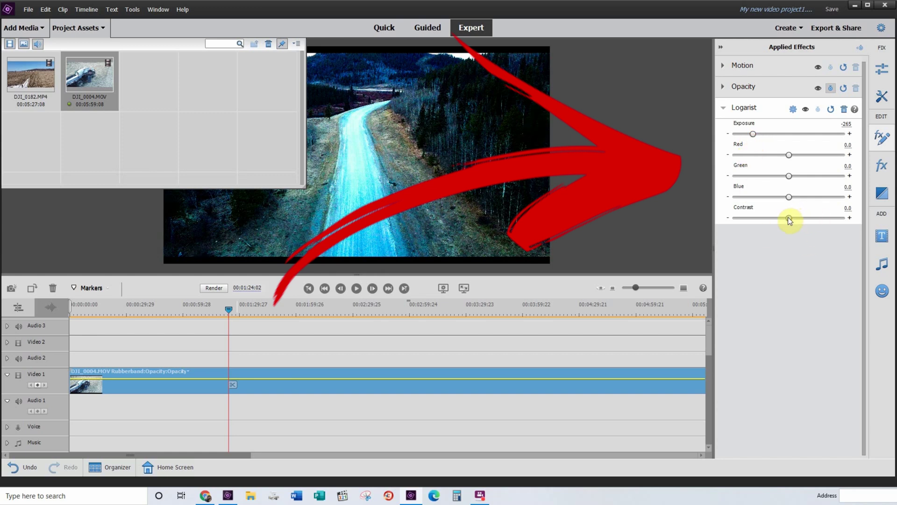
drag(790, 220, 769, 220)
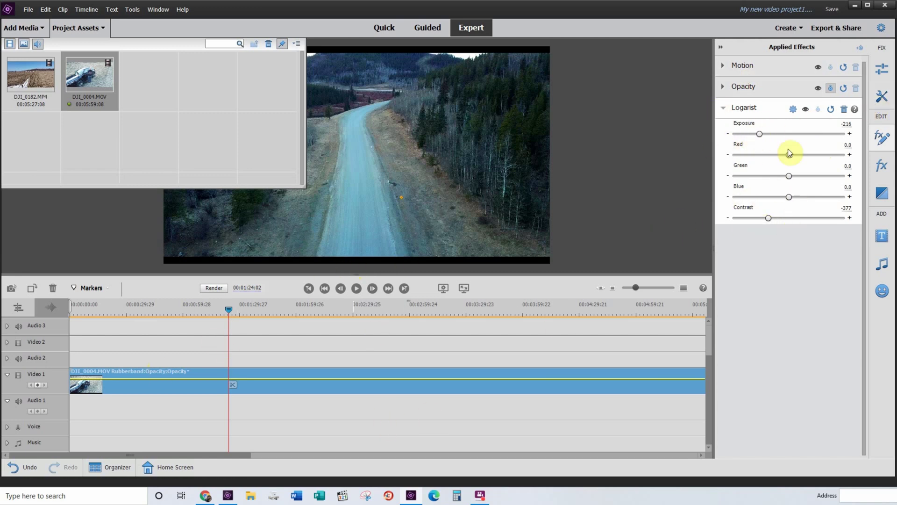
Toggle the Logarist effect off and on to compare, and hide the Project Assets thumbnails
click(805, 110)
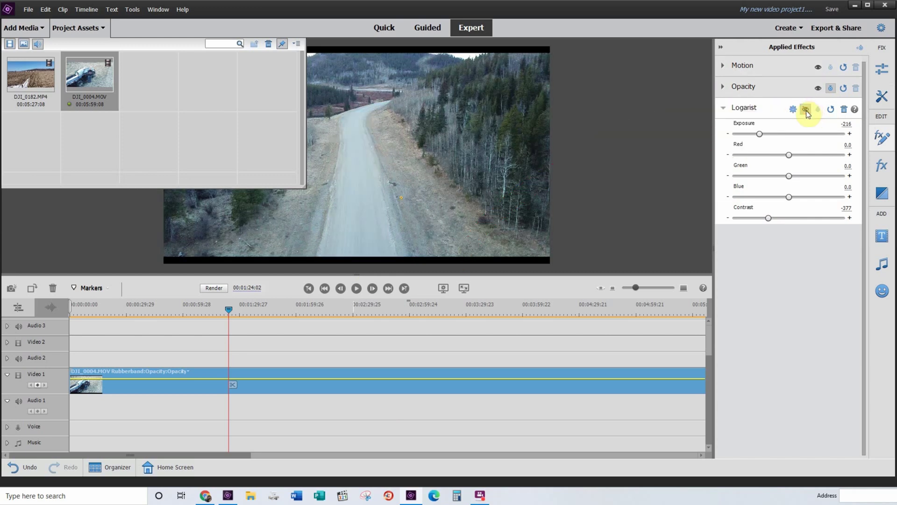
click(103, 27)
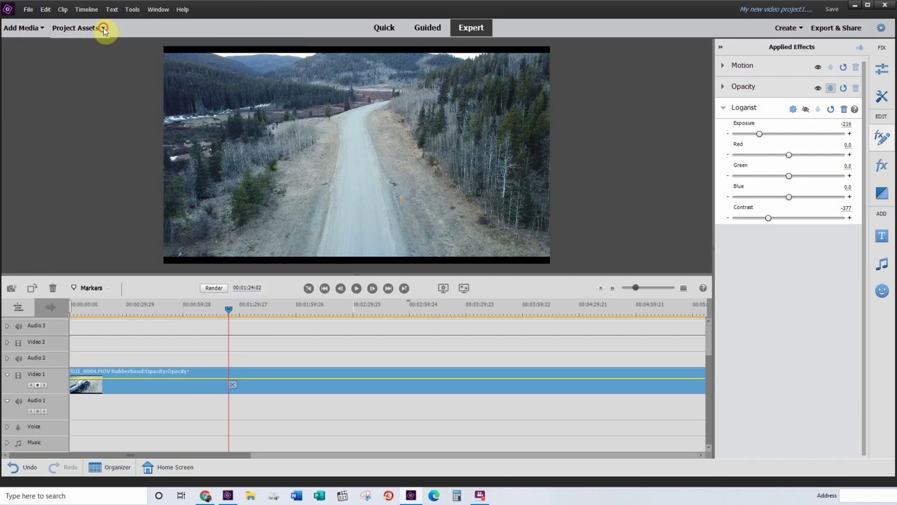
click(805, 110)
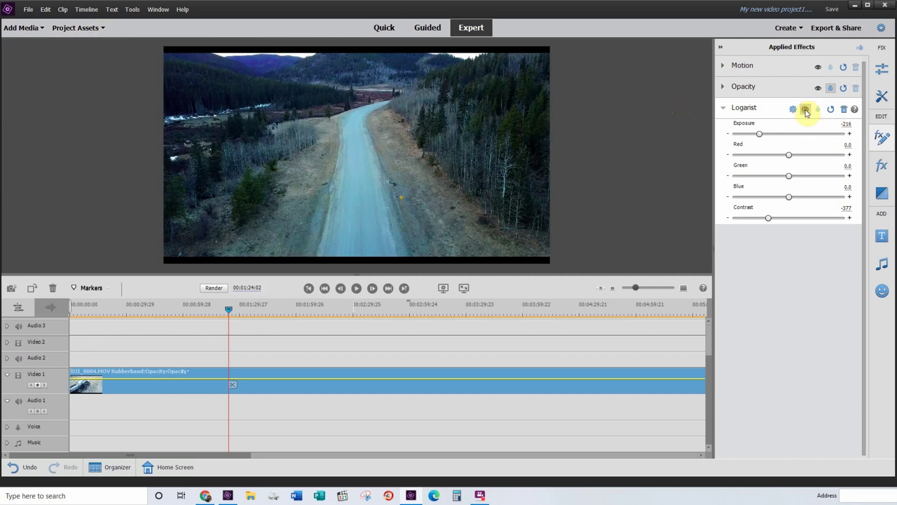
click(805, 109)
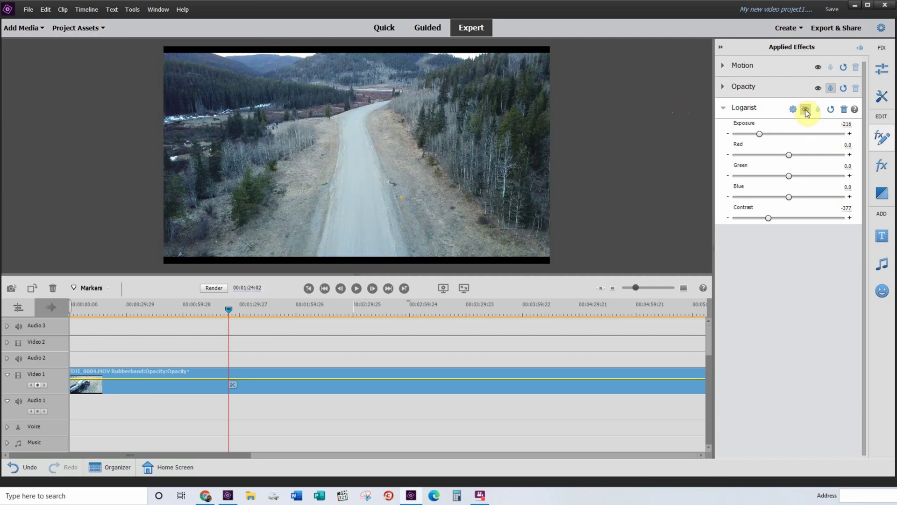
click(806, 110)
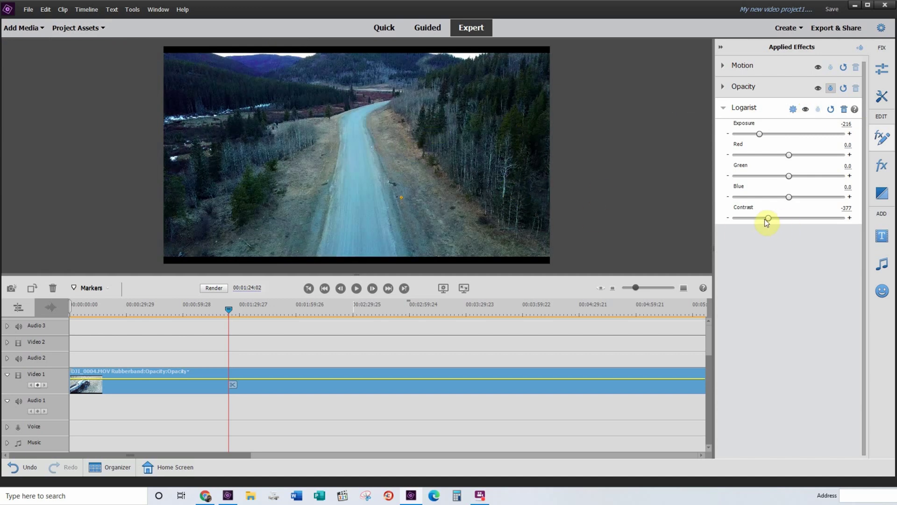
Lower Contrast to -550 and Exposure to -272, toggling the effect to compare before and after
drag(769, 218, 765, 220)
click(805, 109)
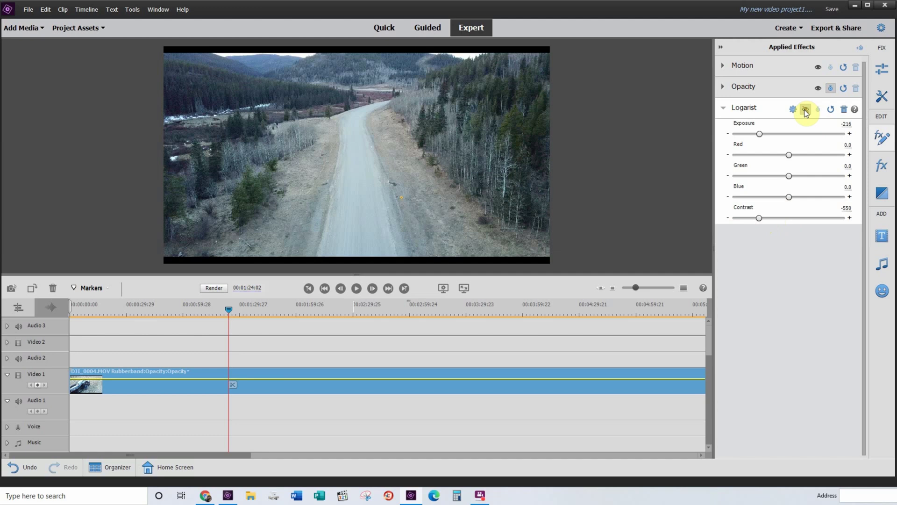
click(805, 109)
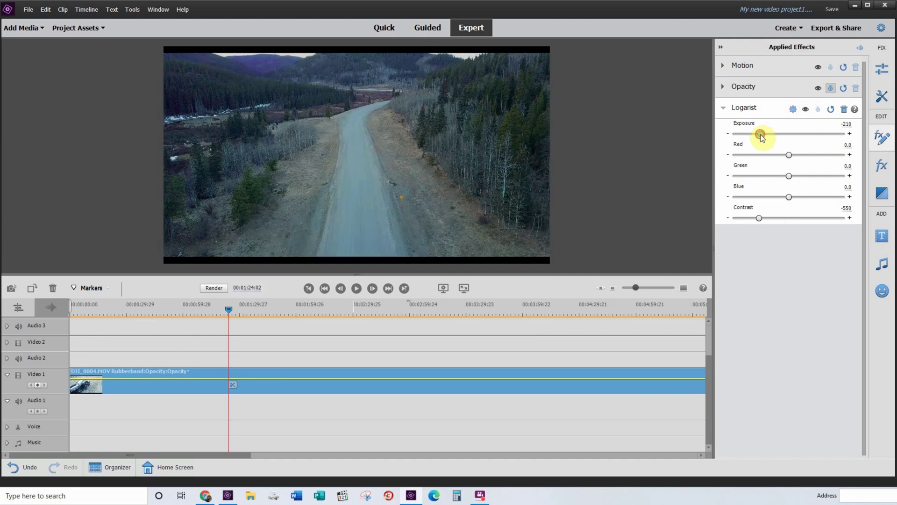
drag(761, 135, 752, 135)
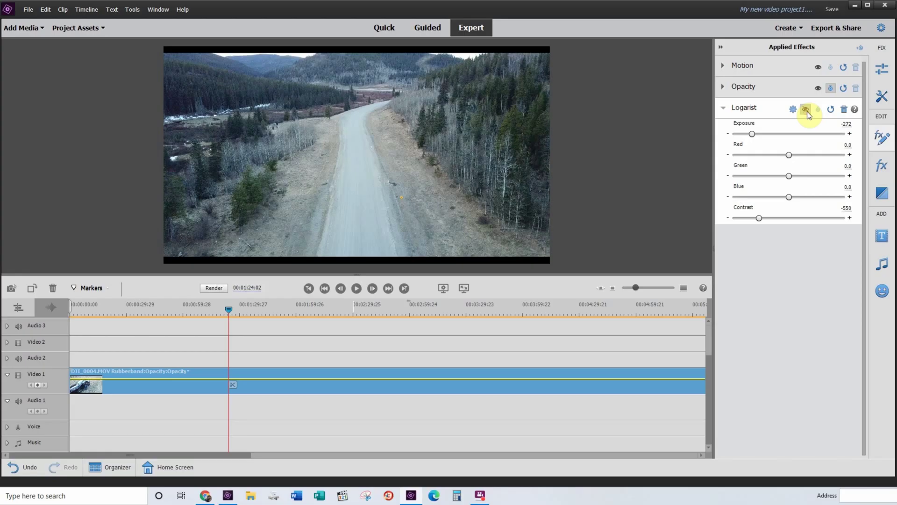
click(806, 111)
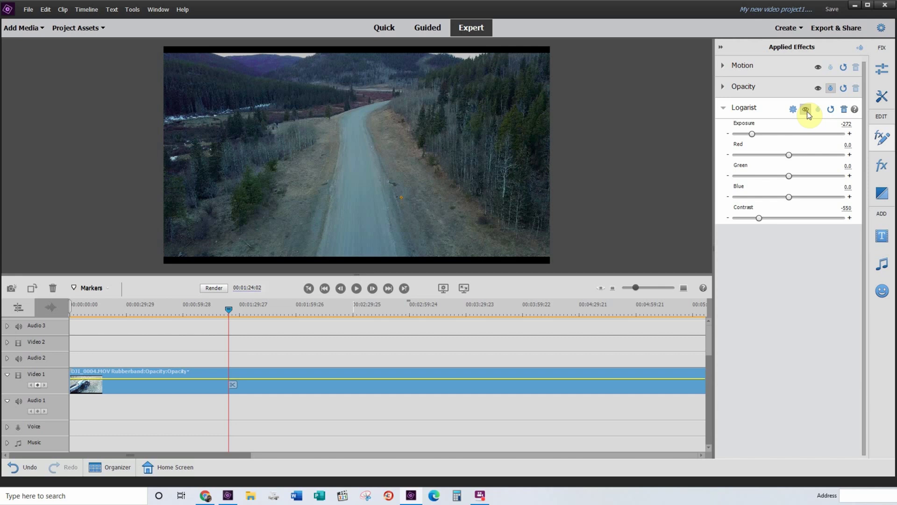
click(806, 110)
click(806, 110)
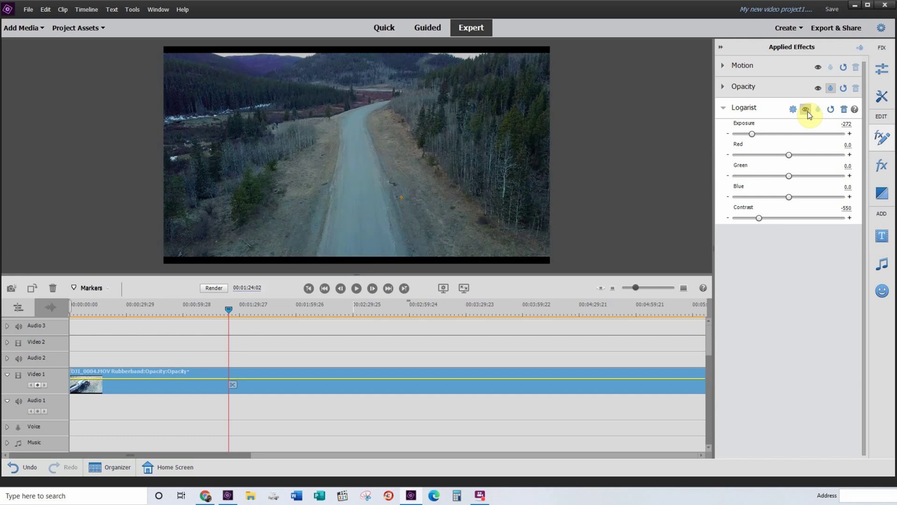